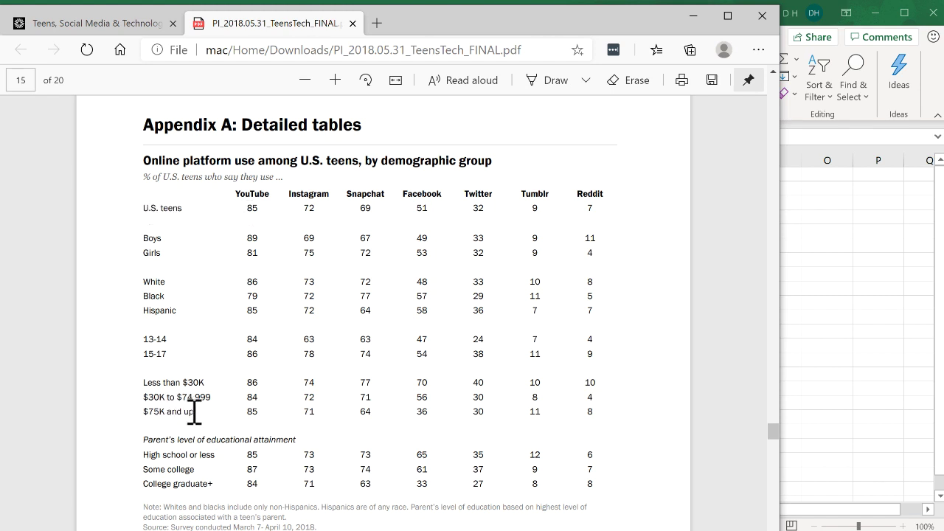
Step: Return to Edge and show the Pew Research 'Teens, Social Media & Technology' article tab
click(861, 269)
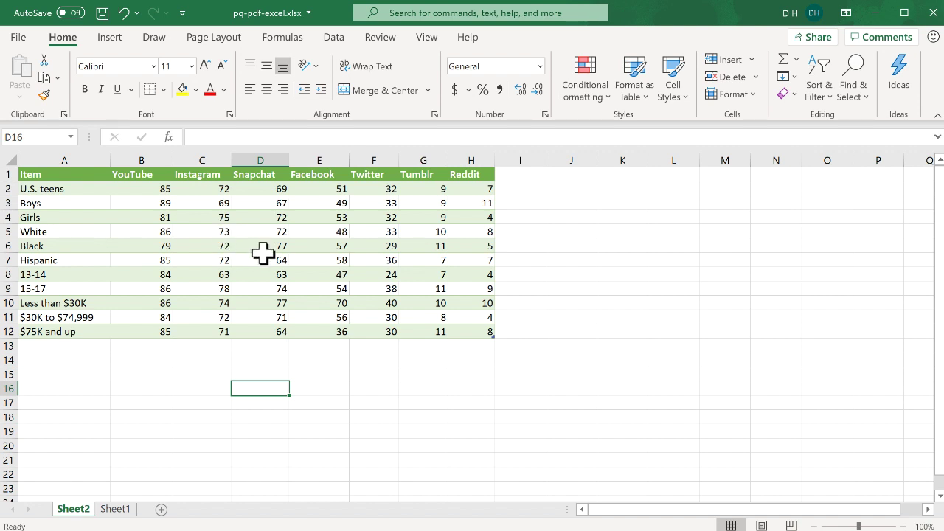
key(alt+Tab)
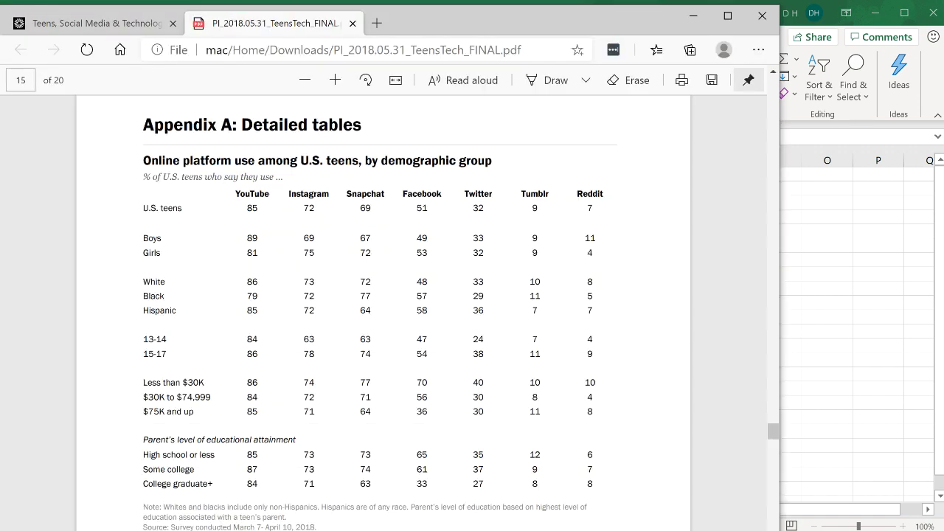
click(103, 23)
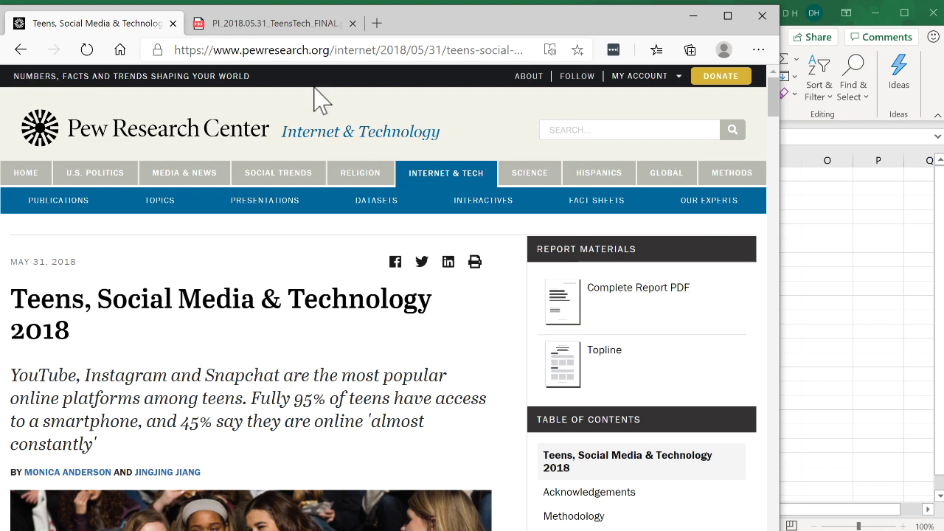
Step: Scroll the Pew article and open its page 4 with the Appendix A detailed tables
click(299, 29)
click(168, 30)
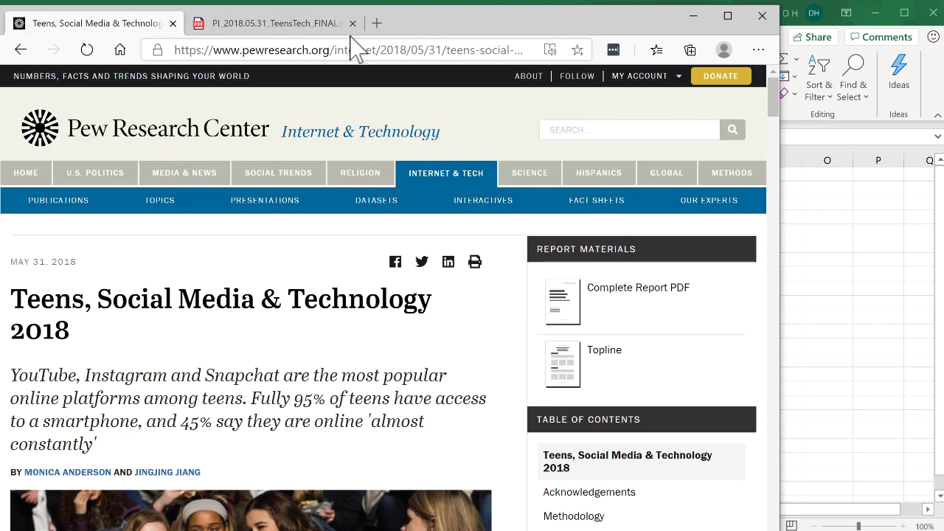
drag(773, 100, 784, 490)
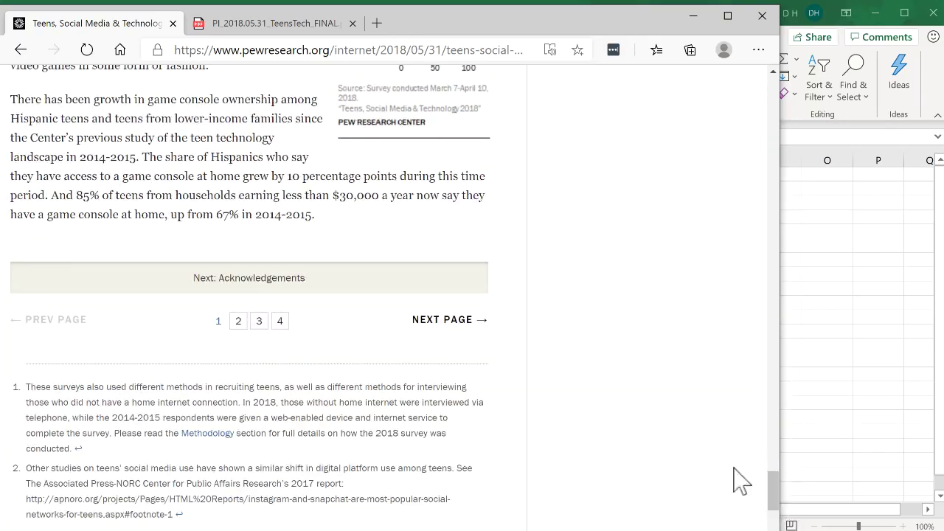
click(278, 322)
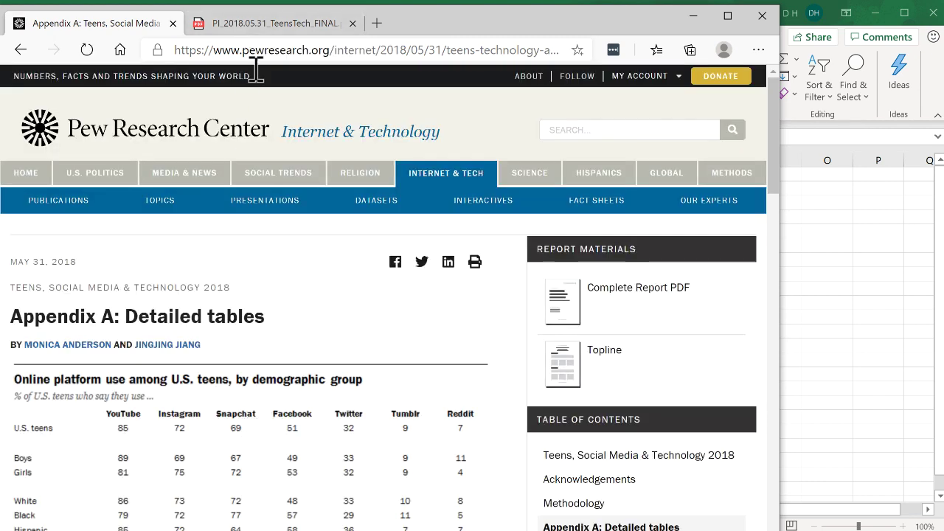
Step: Go back to the page 15 table in the PDF, then bring up Excel's open workbooks
click(252, 27)
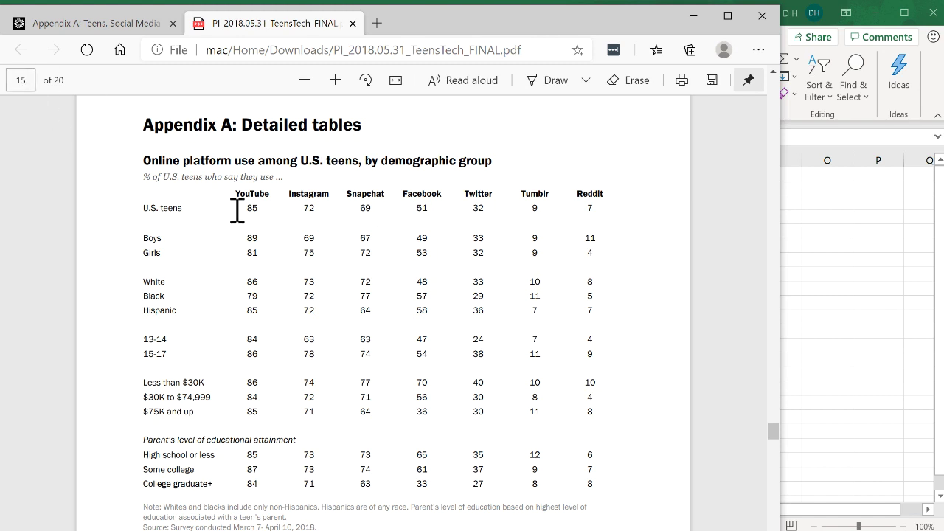
click(852, 317)
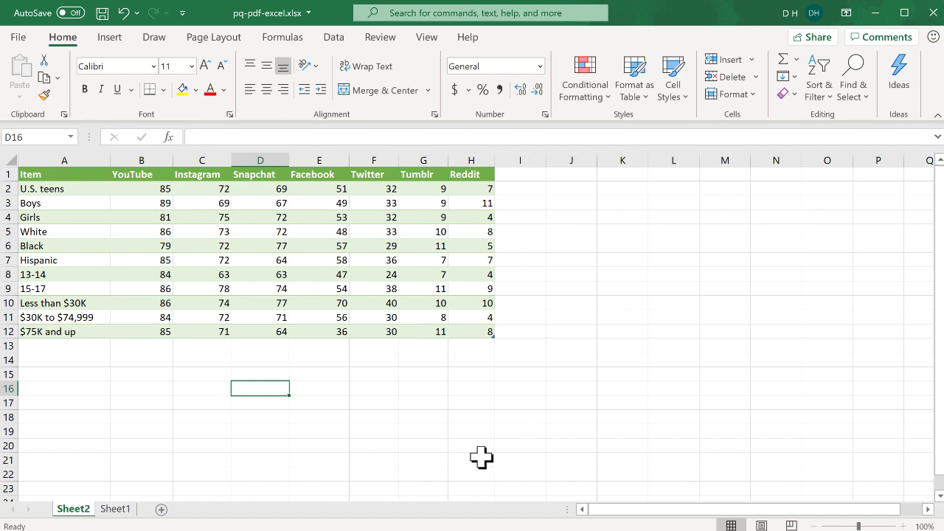
click(130, 528)
Step: In the empty Book1 workbook, start a Get Data import From PDF
click(166, 518)
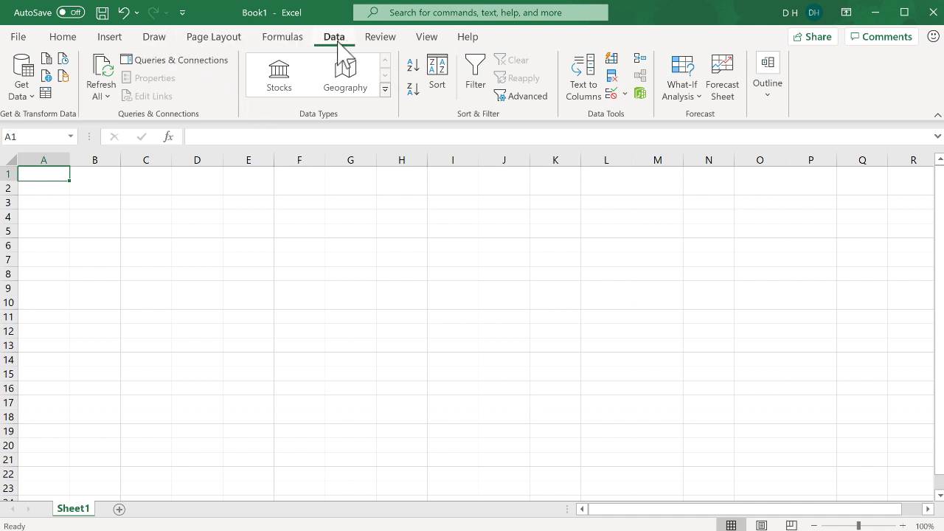
click(24, 94)
mouse_move(50, 122)
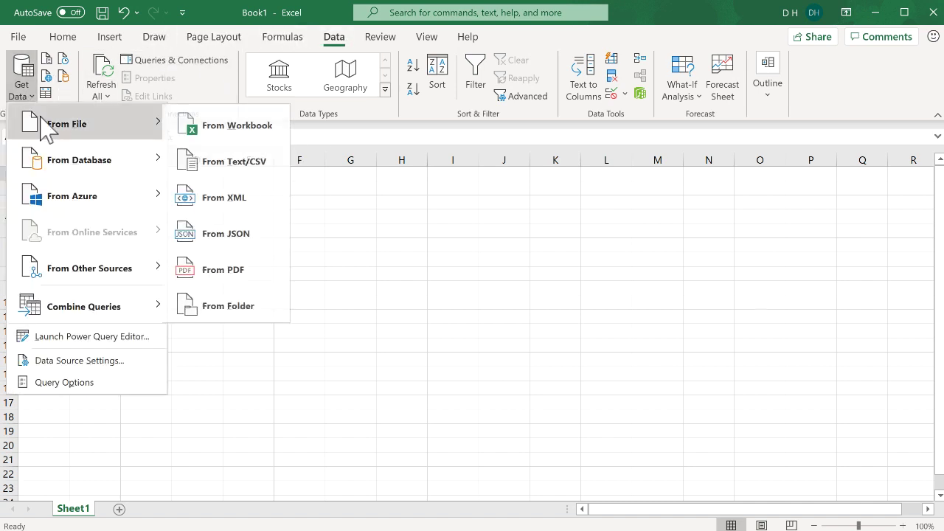
click(271, 282)
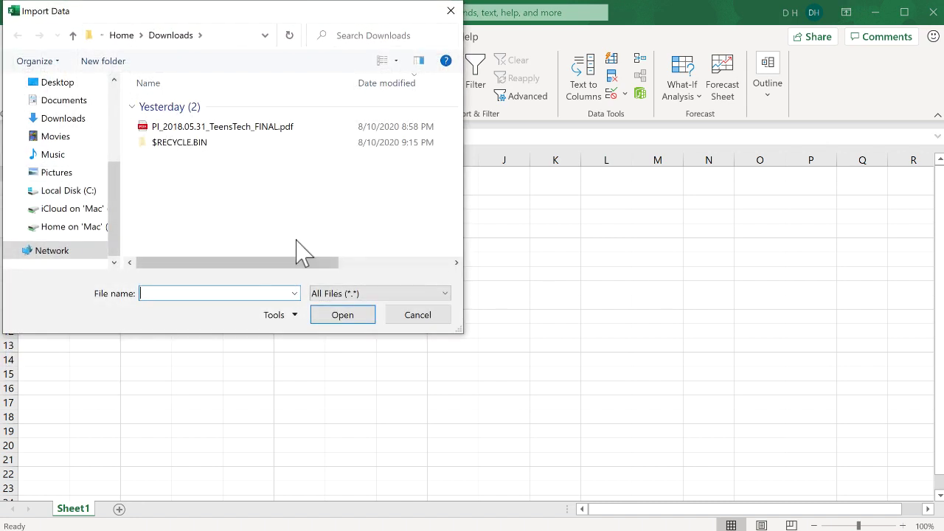
Step: Open PI_2018.05.31_TeensTech_FINAL.pdf from Downloads in the Navigator
click(247, 127)
double_click(247, 127)
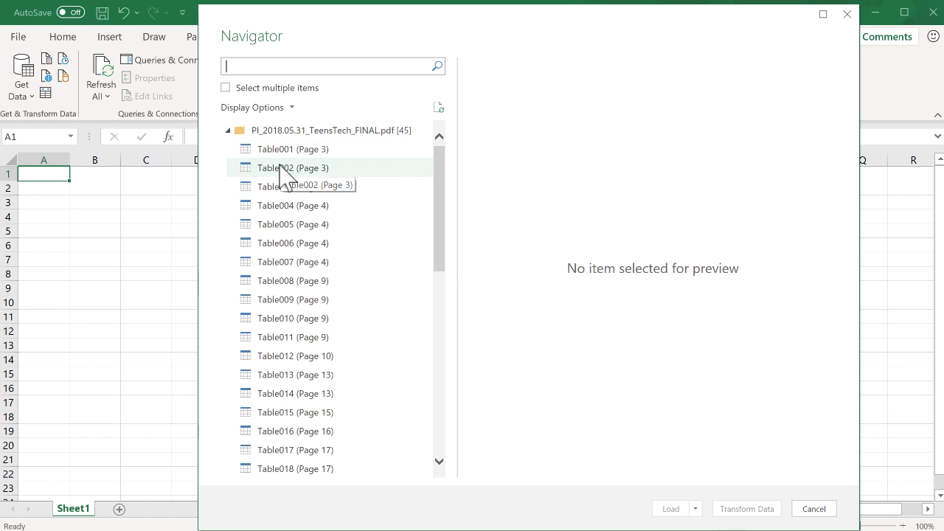
Step: Scroll the Navigator list, preview Page015, then select Table015 (Page 15) for preview
drag(441, 157, 434, 316)
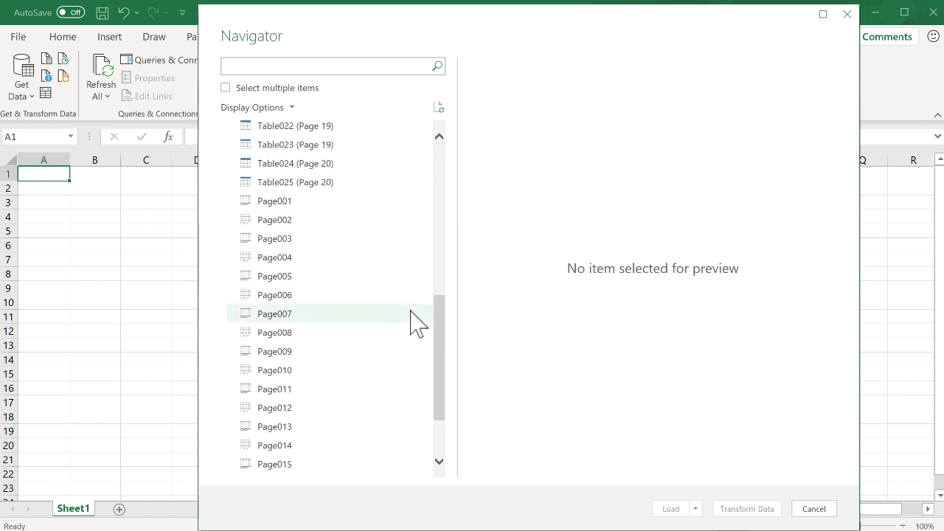
drag(443, 327, 435, 385)
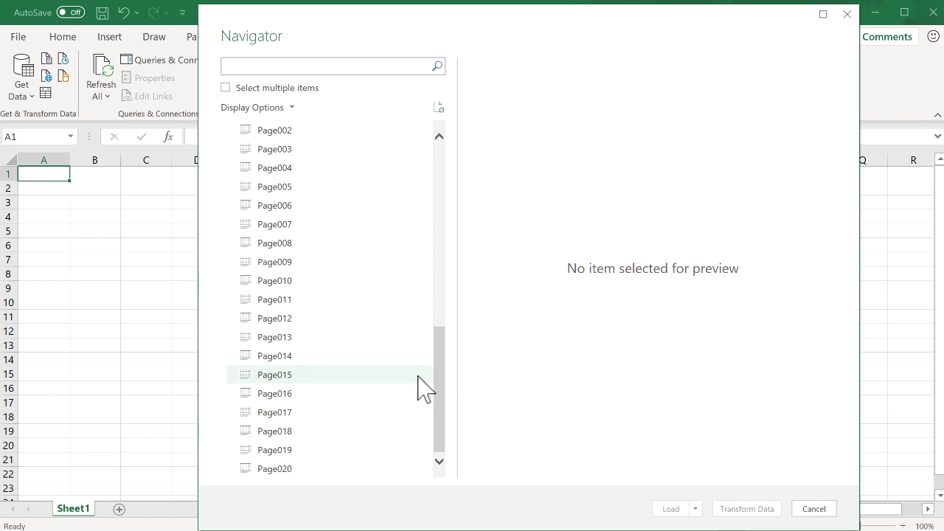
click(329, 376)
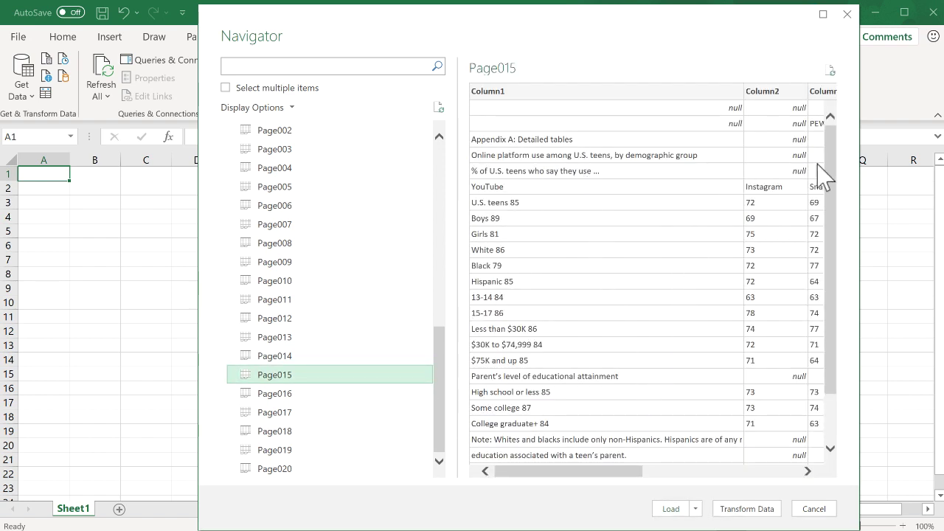
drag(832, 155, 828, 227)
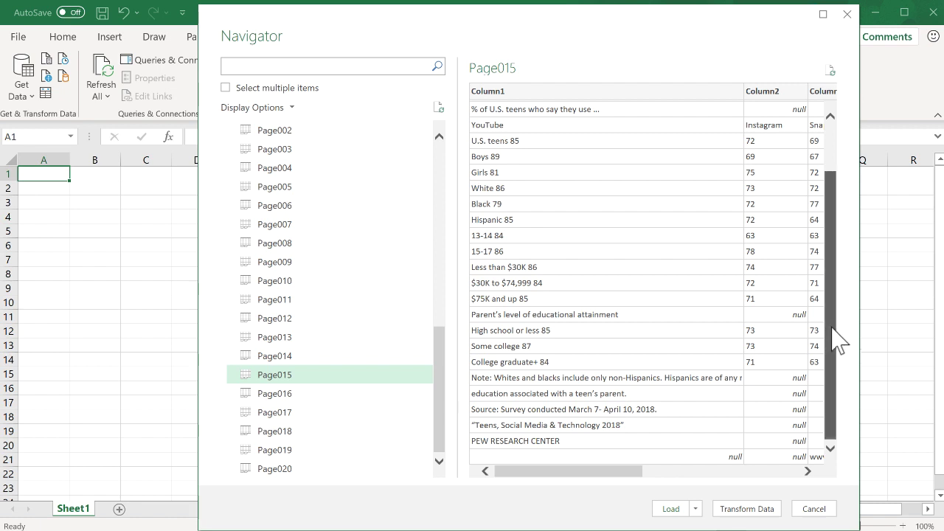
drag(832, 339, 716, 196)
drag(439, 380, 445, 256)
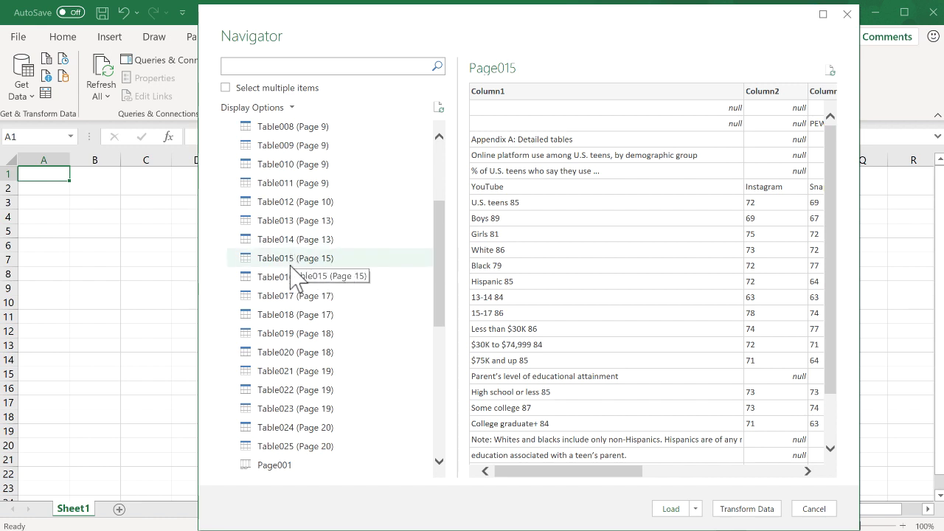
click(347, 260)
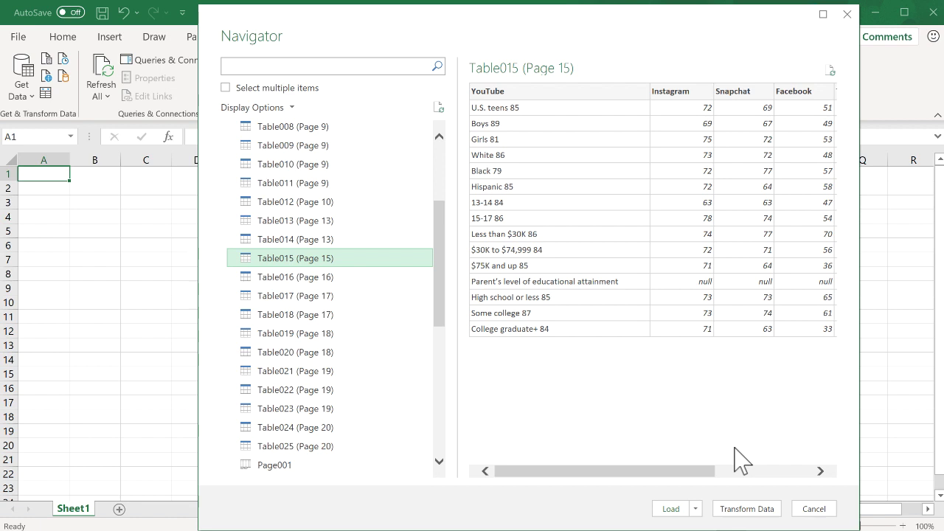
Step: Load Table015 into Power Query Editor with Transform Data and delete the Changed Type step
click(750, 510)
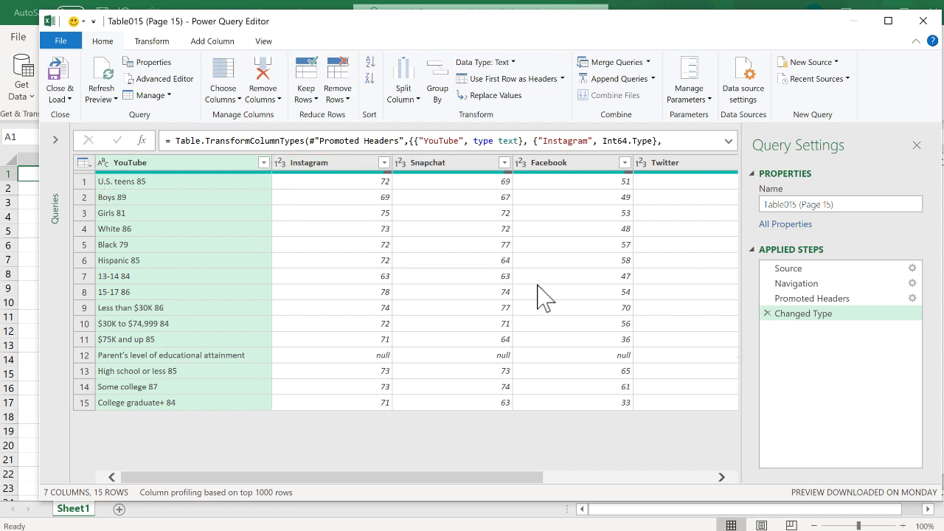
click(767, 314)
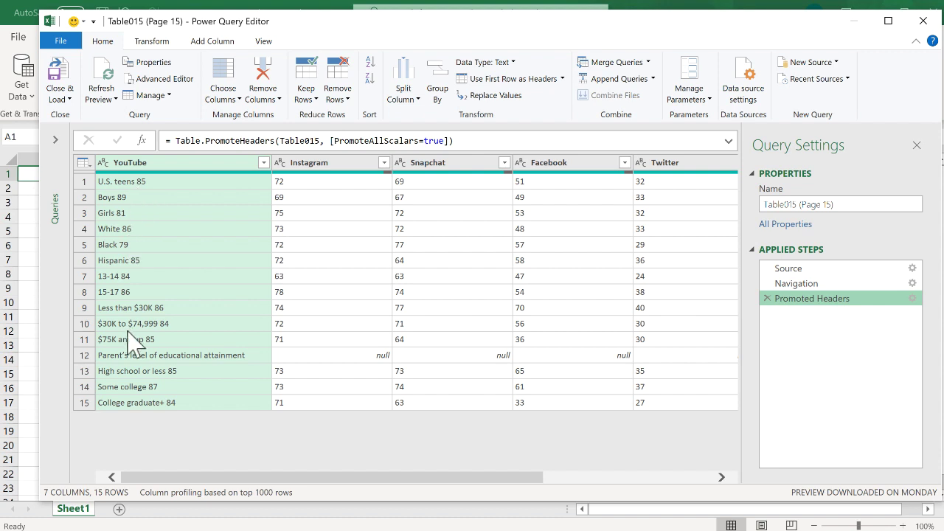
Step: Compare with the PDF's Appendix A table, then return to the editor's Split Column options
click(111, 458)
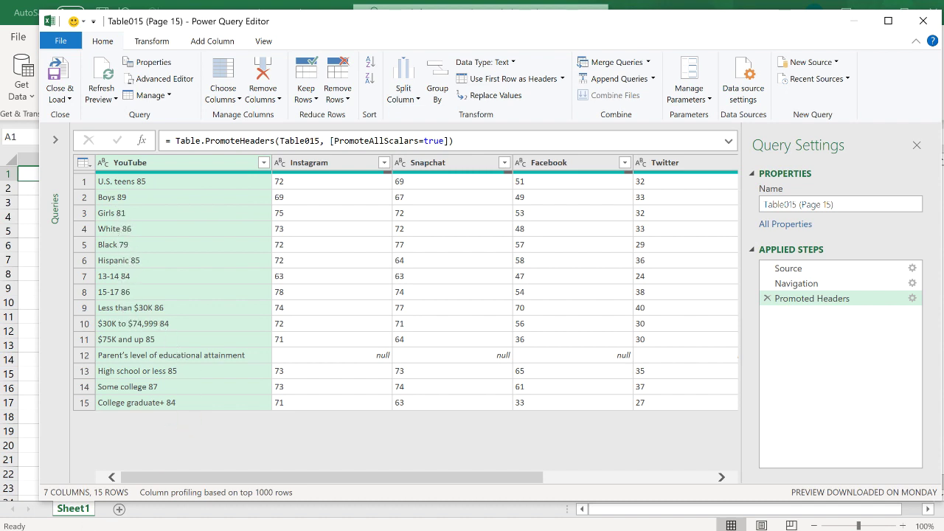
key(alt+Tab)
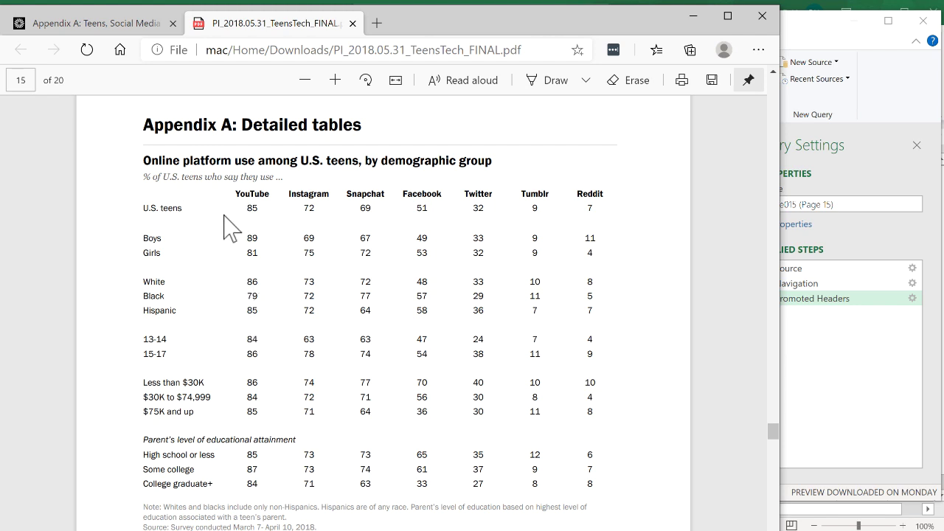
click(840, 364)
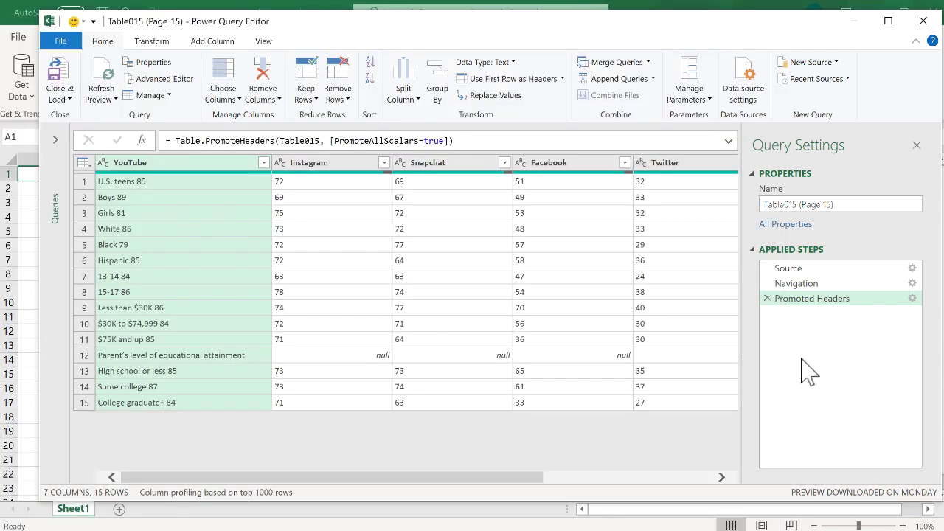
click(403, 96)
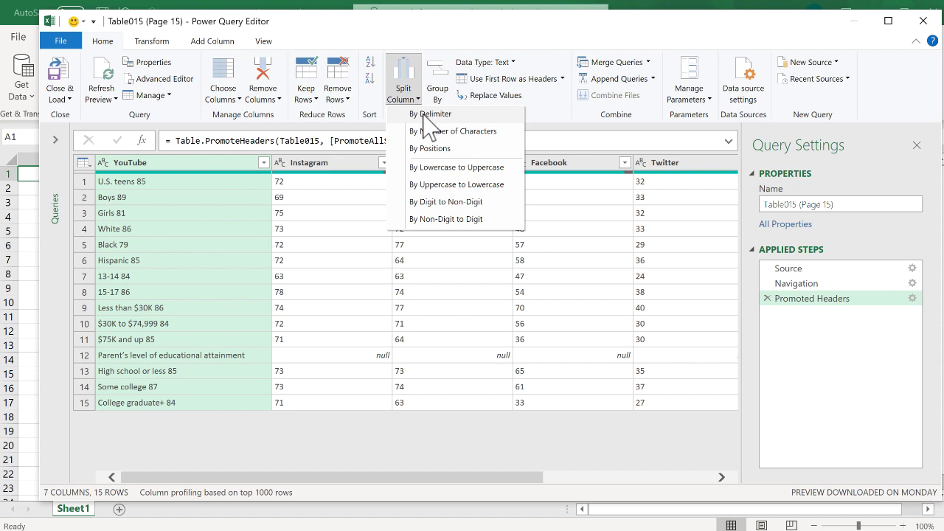
Step: Split the YouTube column by Space delimiter at the right-most occurrence
click(426, 114)
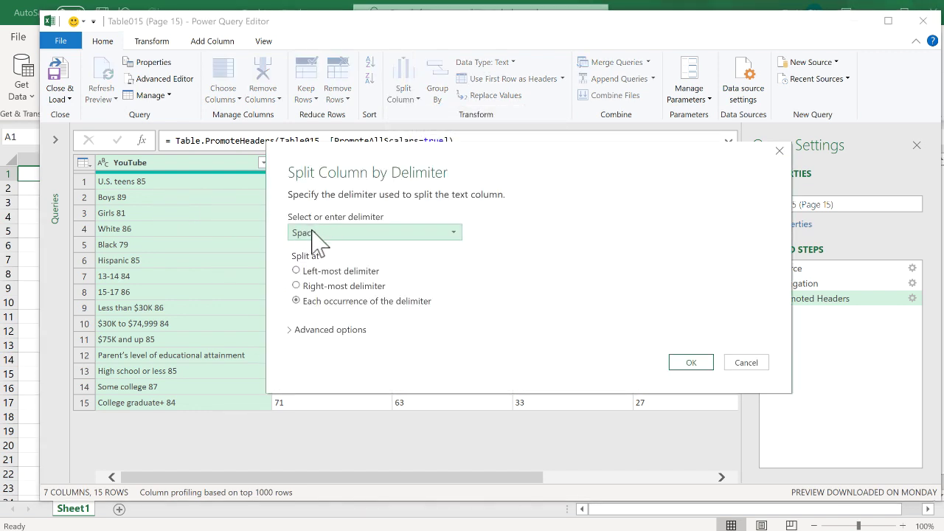
click(296, 286)
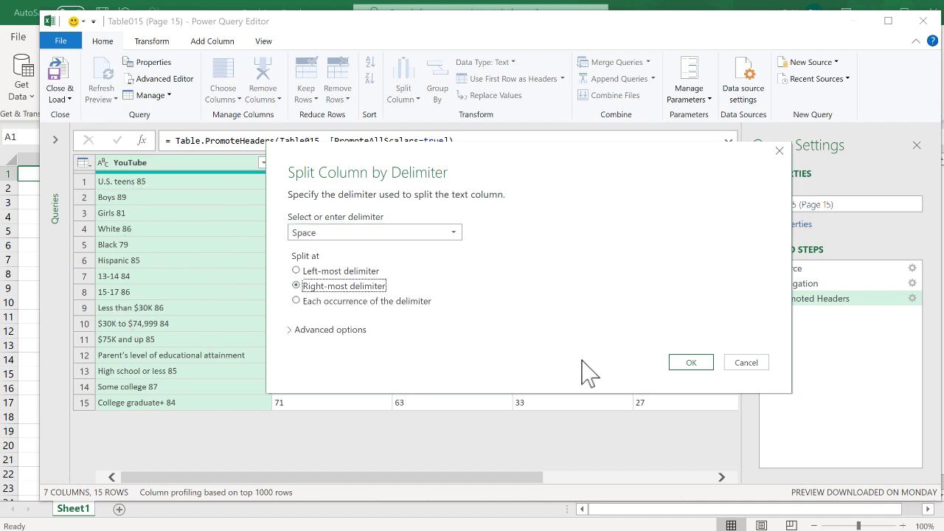
click(690, 362)
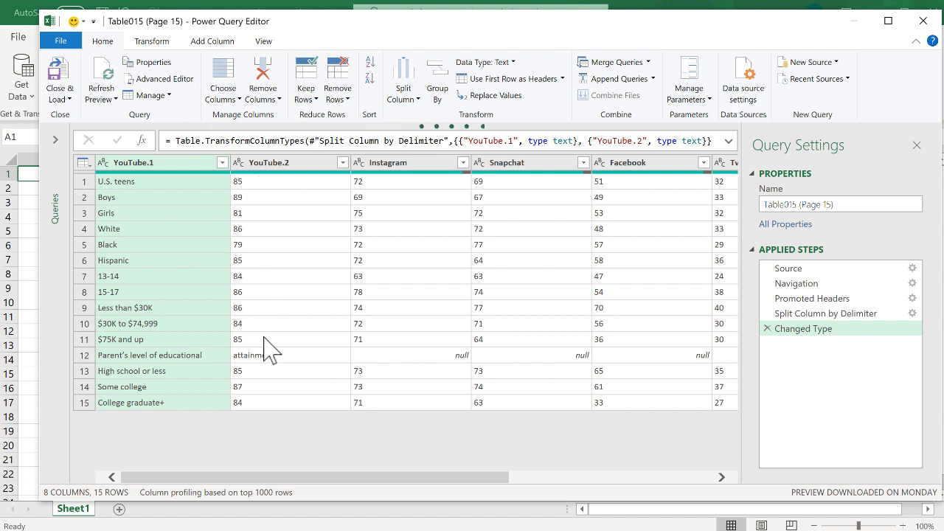
Step: Check the source table in the PDF, then return to the editor's Remove Rows options
key(alt+Tab)
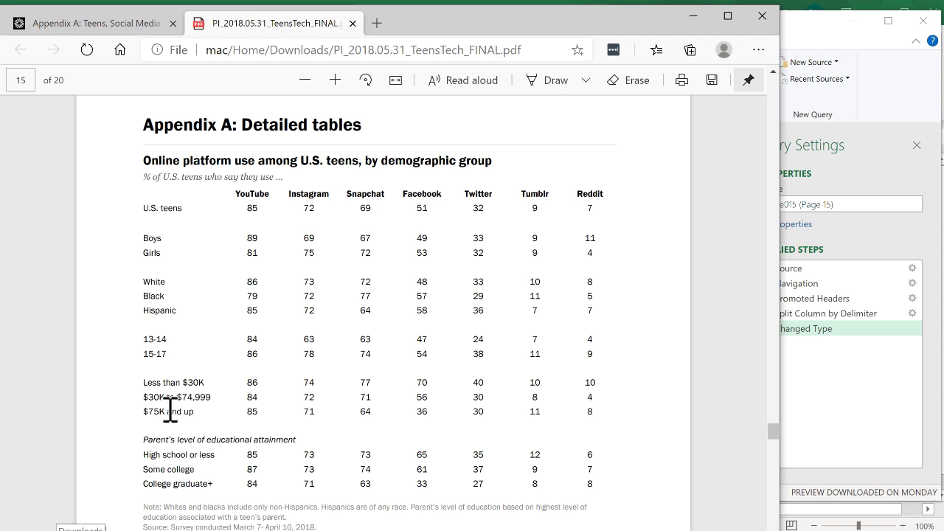
click(843, 432)
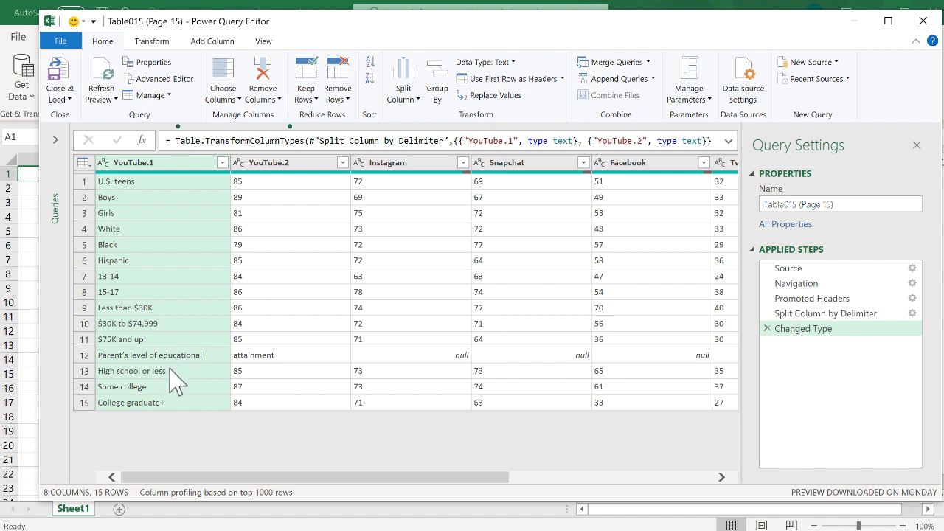
click(337, 93)
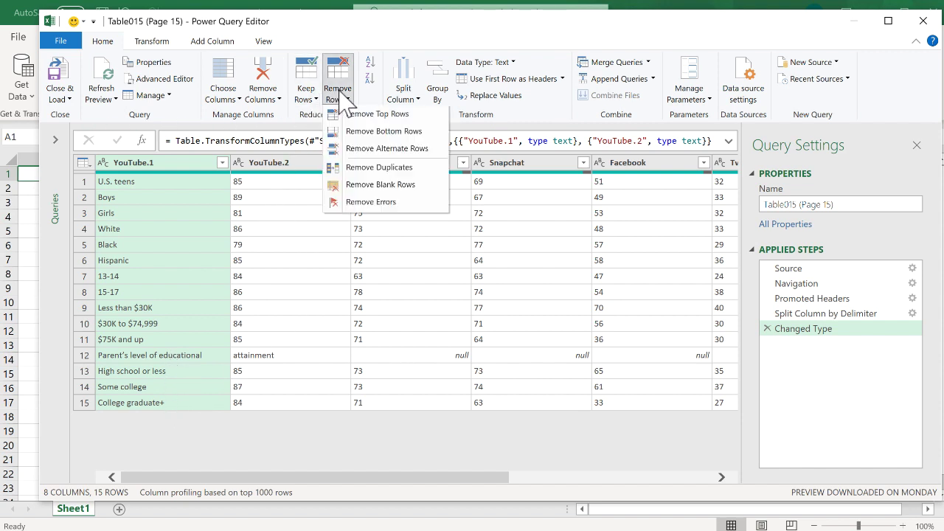
Step: Remove the bottom 4 rows, leaving 11 demographic rows
click(372, 131)
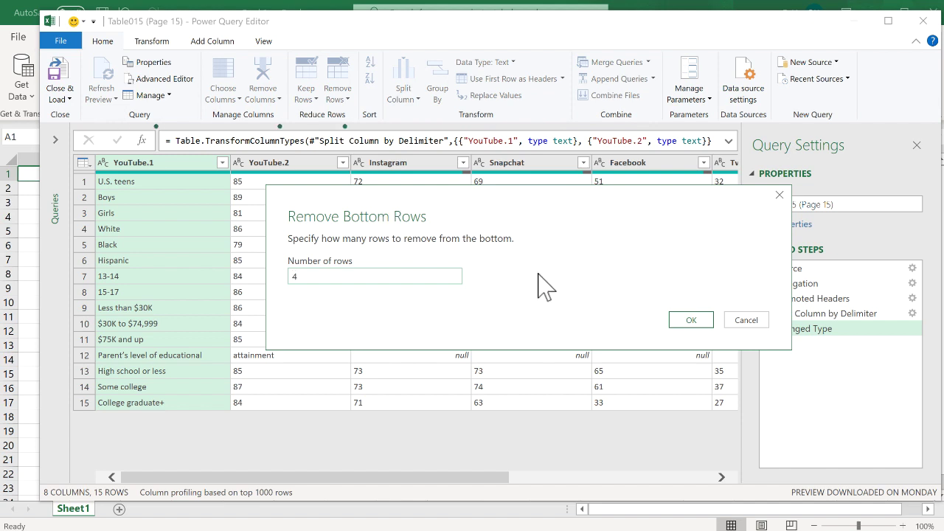
click(691, 321)
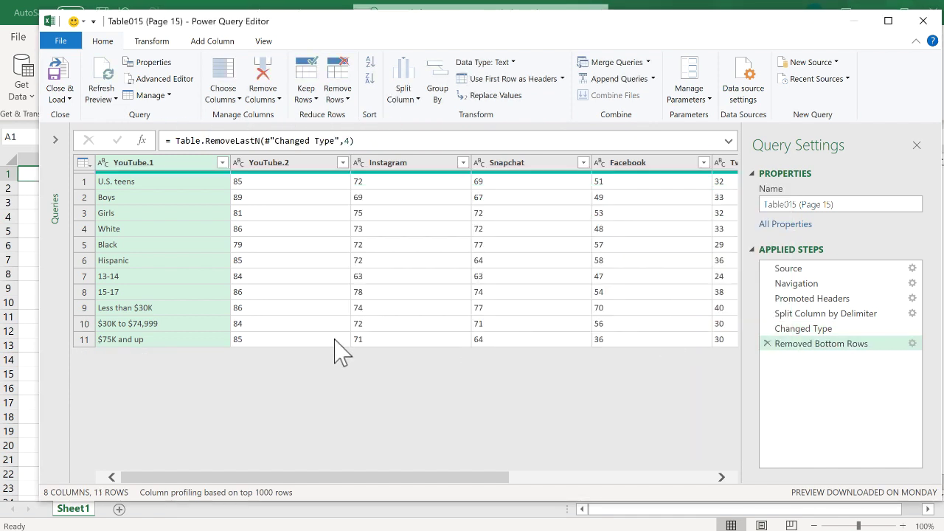
Step: Rename YouTube.1 to 'Item' and YouTube.2 to 'YouTube', then switch to the PDF to check
double_click(187, 163)
text(Item)
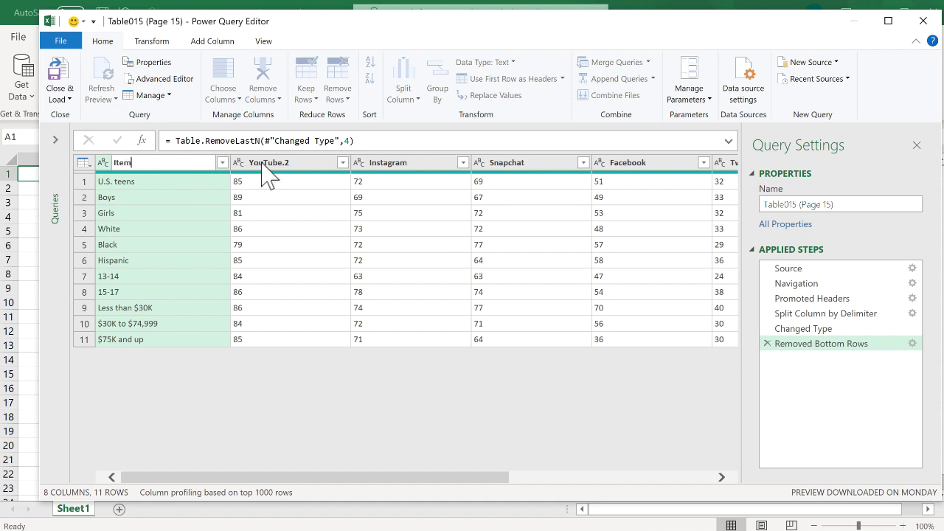
click(267, 164)
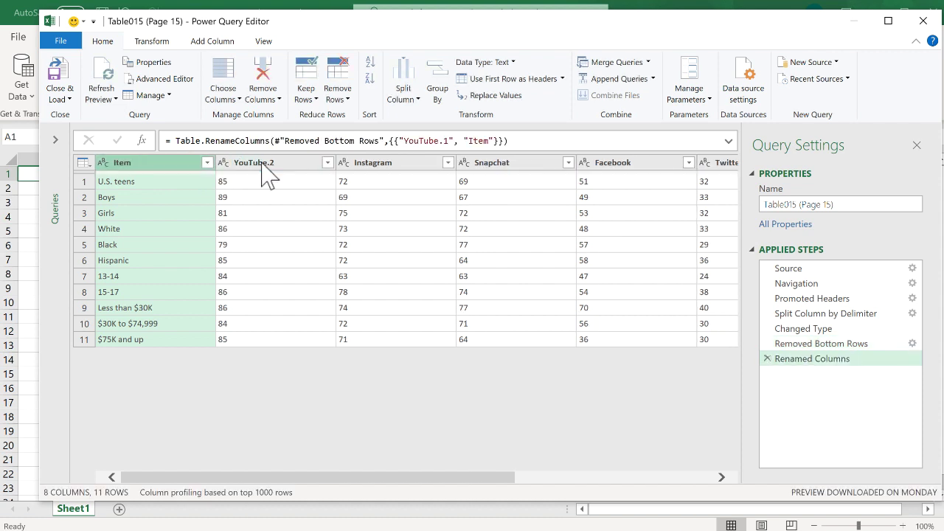
double_click(270, 163)
click(281, 163)
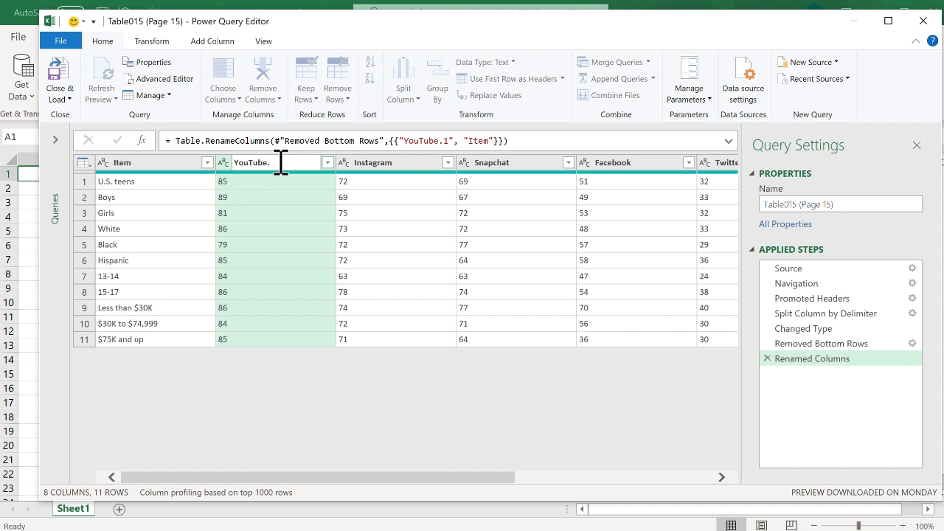
key(Return)
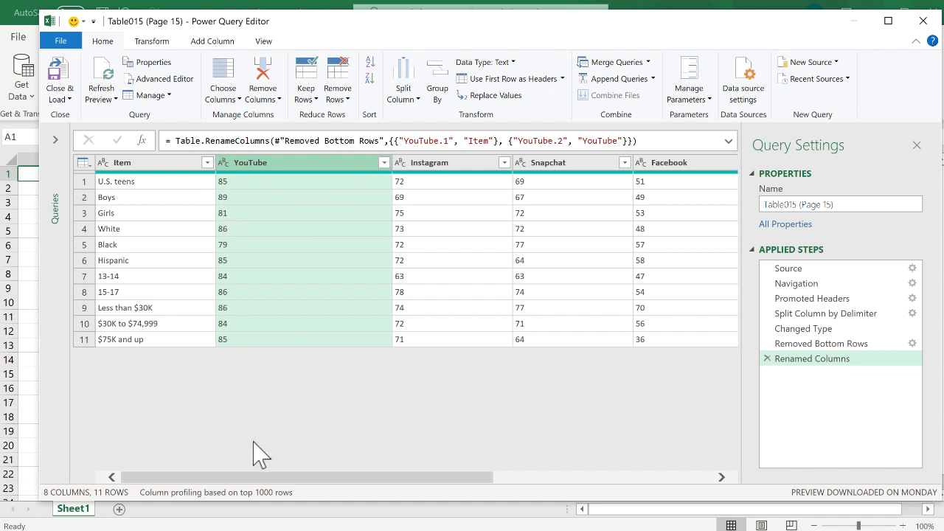
drag(347, 477, 579, 493)
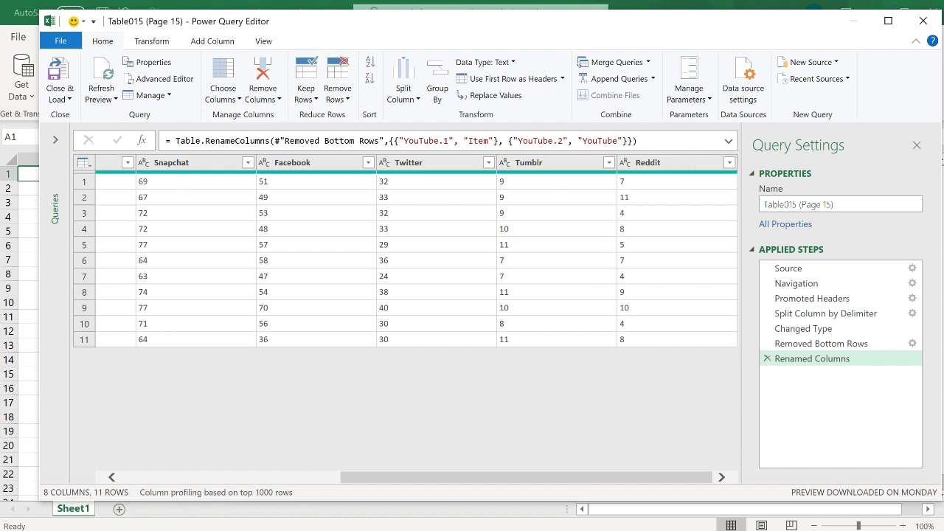
key(alt+Tab)
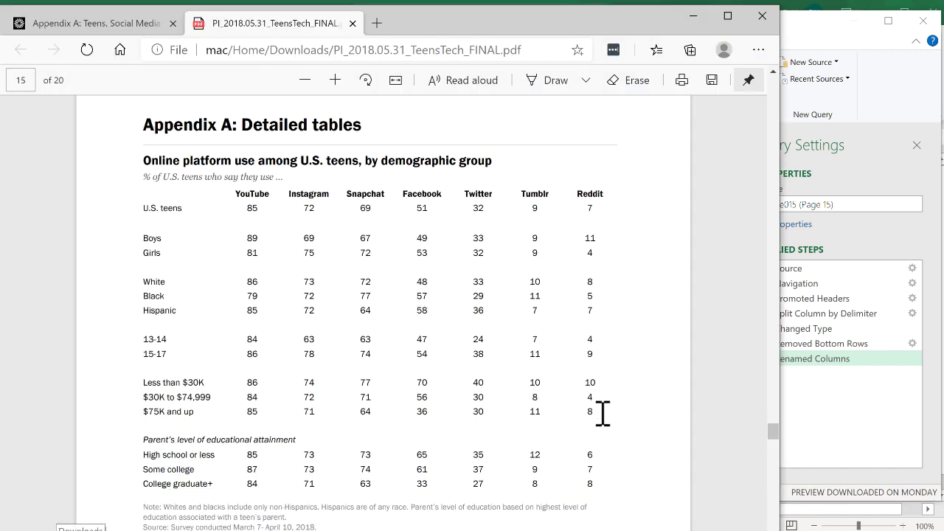
Step: Use Close & Load to load the cleaned Item/YouTube teen platform table into Book1
click(831, 426)
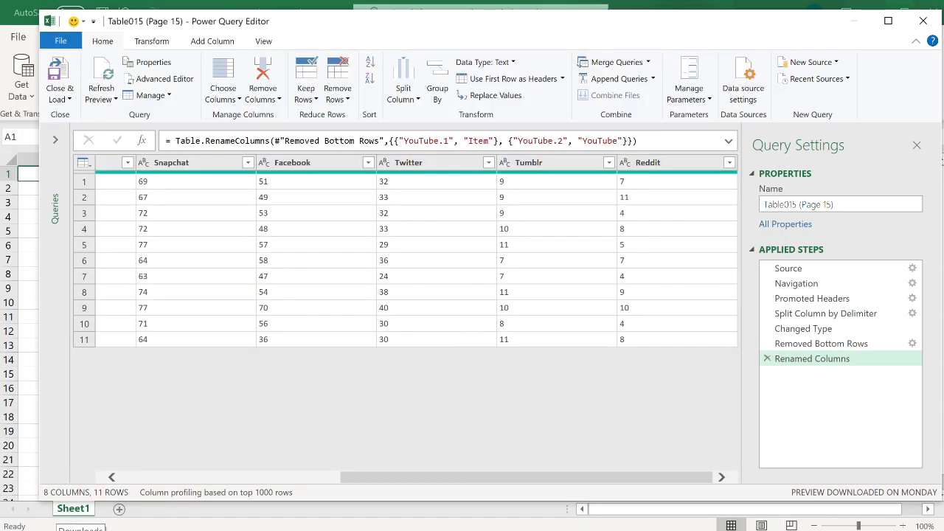
drag(460, 479, 240, 478)
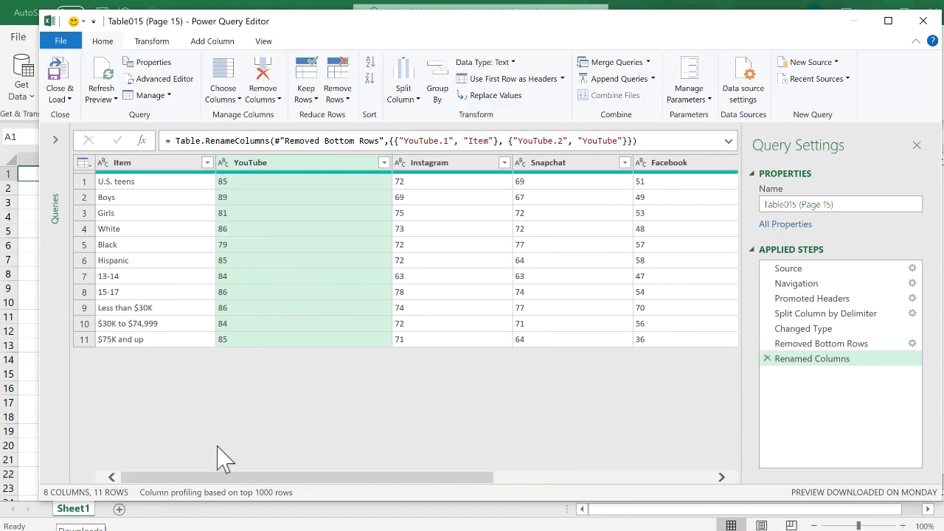
click(62, 94)
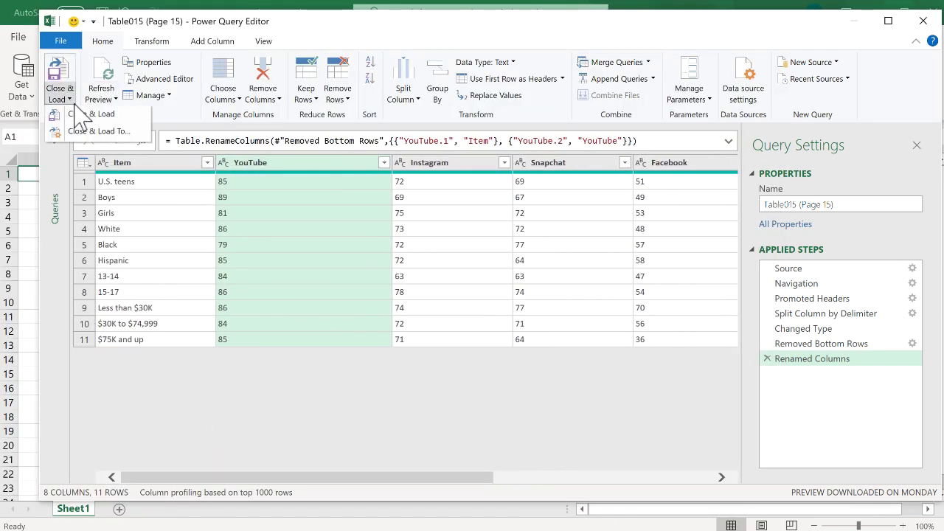
click(81, 114)
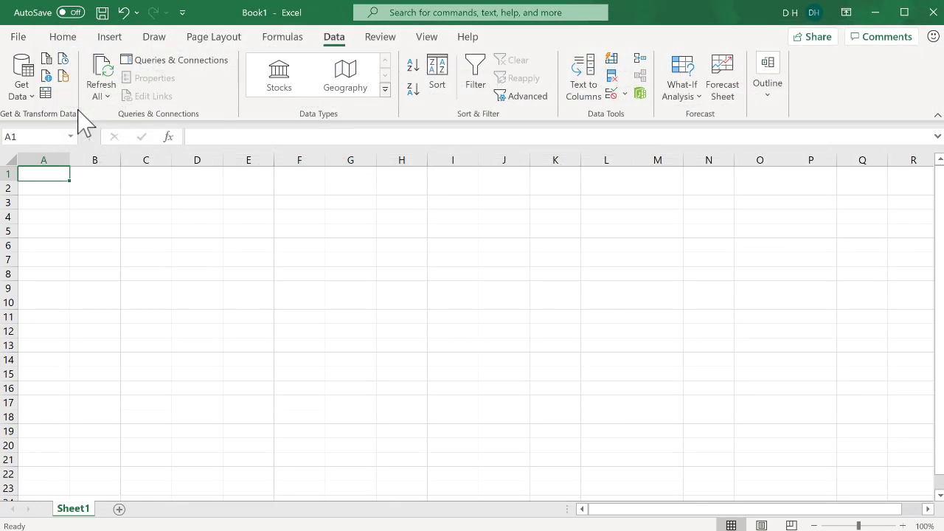